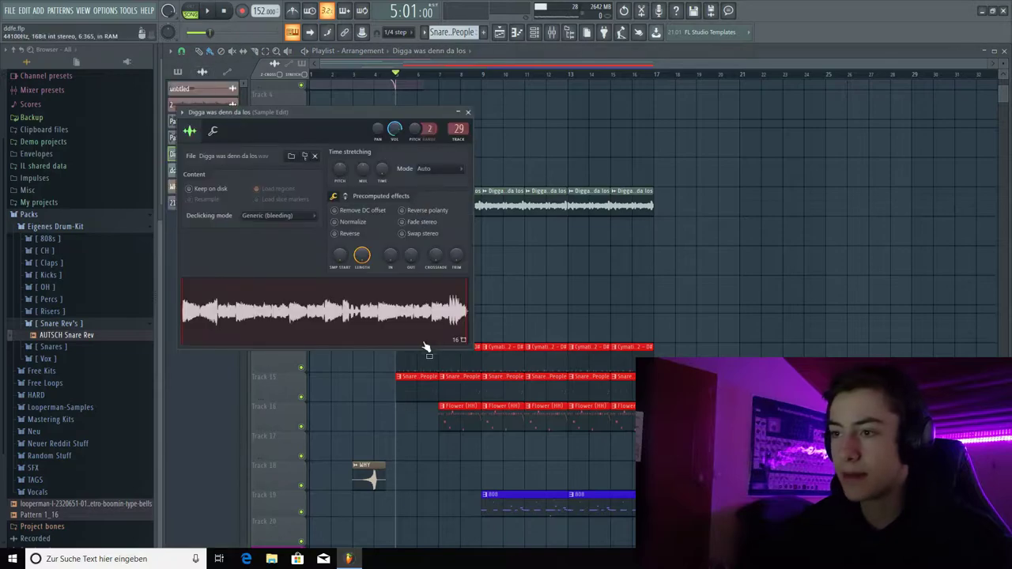
- Close the sample's channel settings and examine the three chords and their staggered note starts in the Heat Up 3 piano roll
{"action": "left_click", "coordinate": [468, 113]}
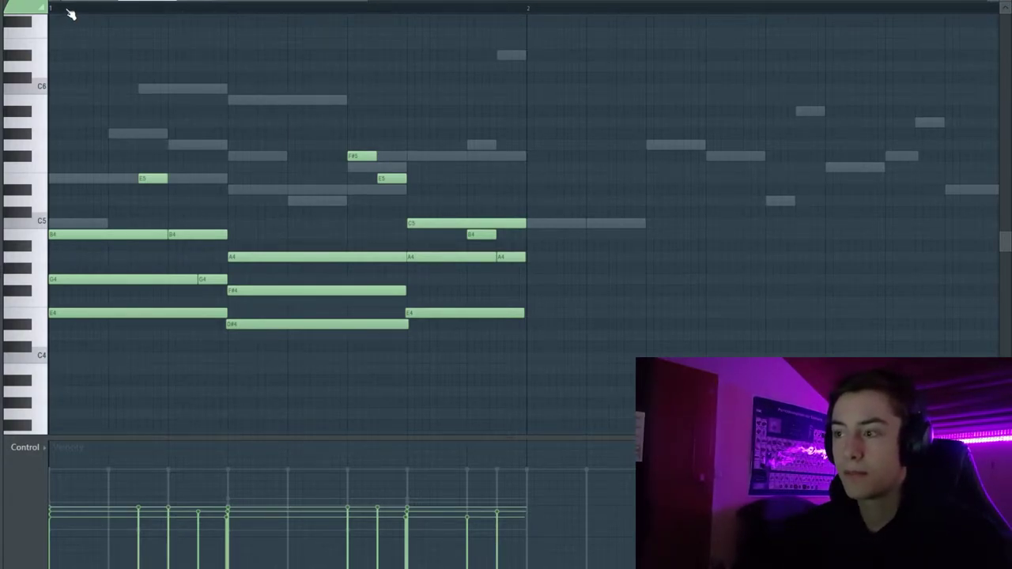
{"action": "left_click_drag", "start_coordinate": [87, 209], "coordinate": [132, 364]}
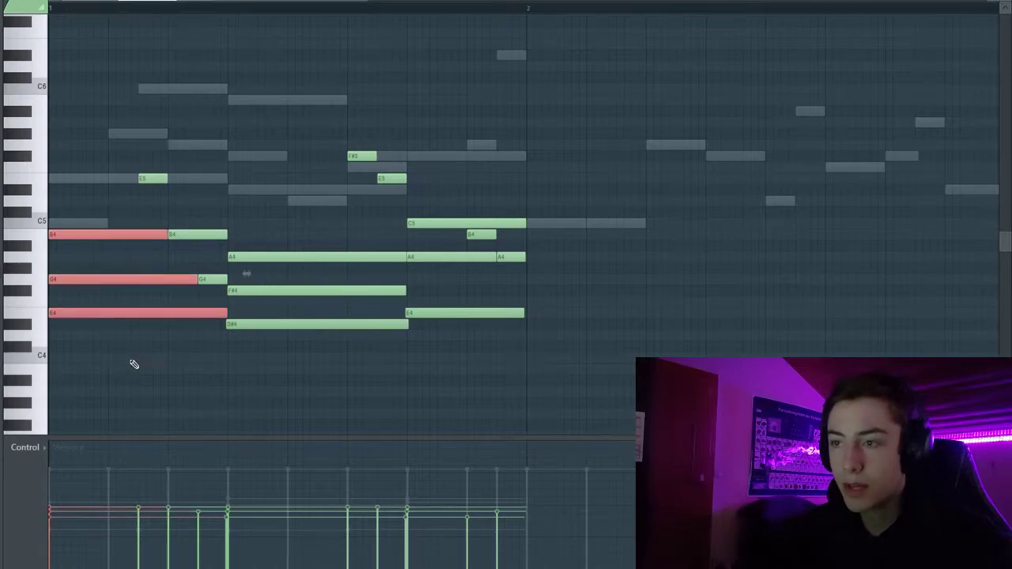
{"action": "left_click_drag", "start_coordinate": [316, 217], "coordinate": [339, 380]}
{"action": "left_click_drag", "start_coordinate": [430, 174], "coordinate": [443, 365]}
{"action": "left_click", "coordinate": [460, 356]}
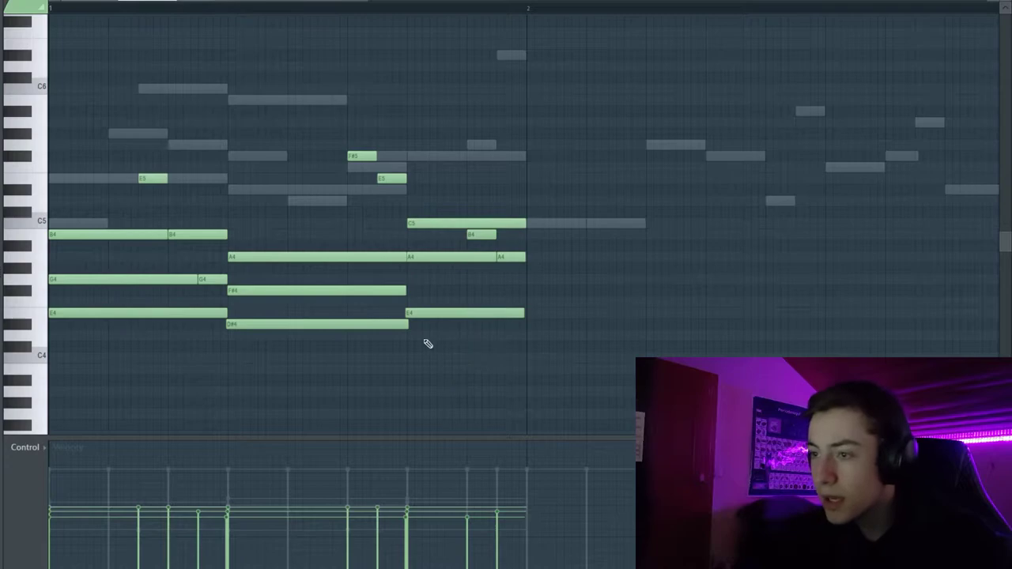
{"action": "scroll", "coordinate": [432, 343], "scroll_direction": "up", "scroll_amount": 3}
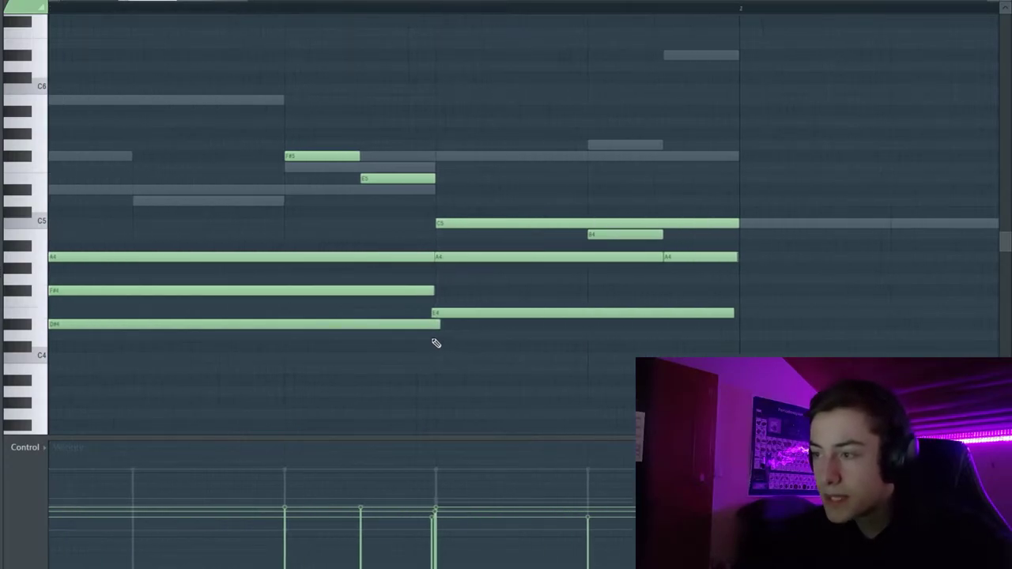
{"action": "scroll", "coordinate": [190, 323], "scroll_direction": "up", "scroll_amount": 3}
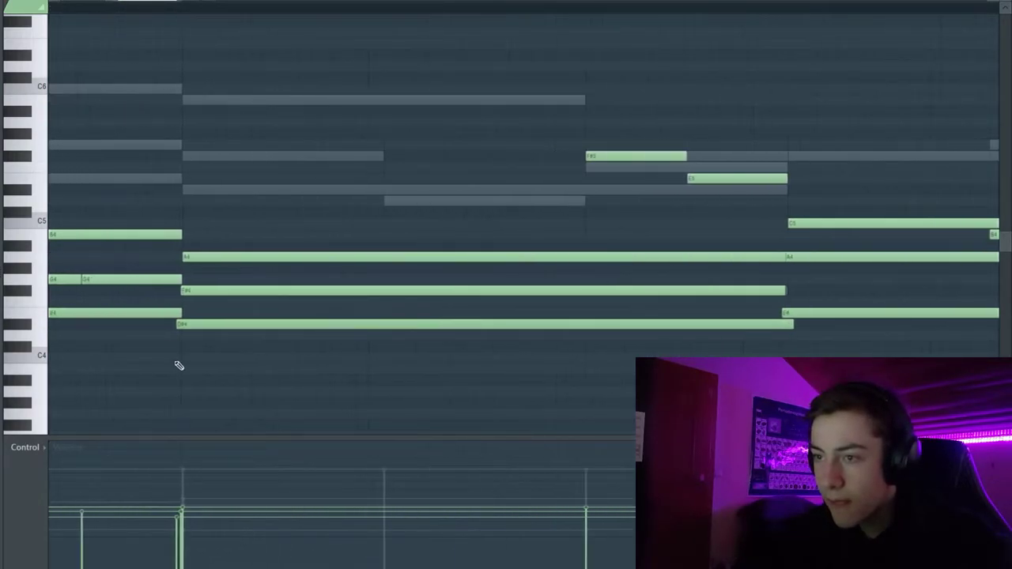
{"action": "scroll", "coordinate": [208, 332], "scroll_direction": "down", "scroll_amount": 6}
{"action": "scroll", "coordinate": [215, 328], "scroll_direction": "down", "scroll_amount": 2}
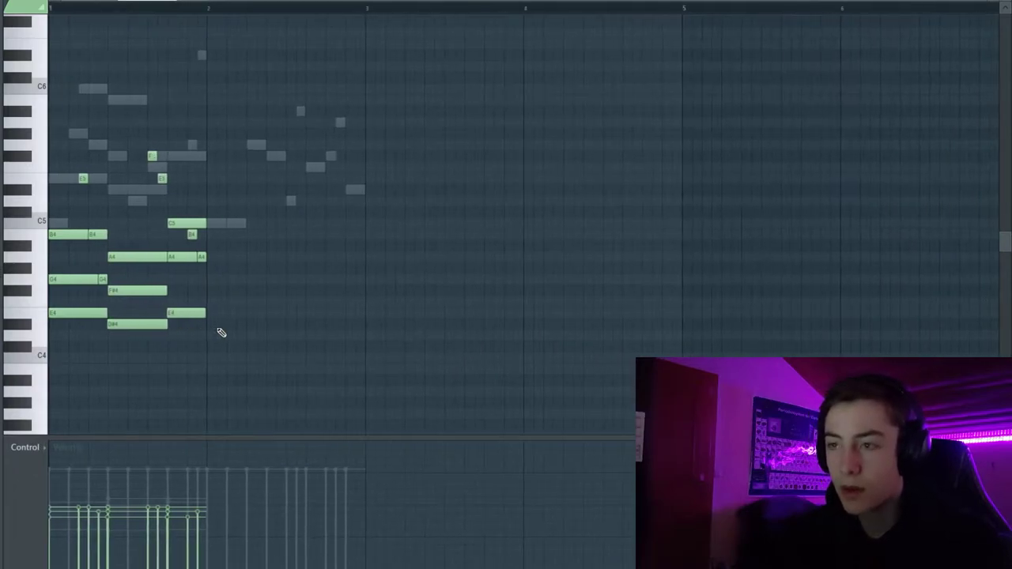
- Apply the strumizer to the Heat Up 3 chord notes with trigger ahead enabled, and play back the pattern
{"action": "key", "text": "alt+s"}
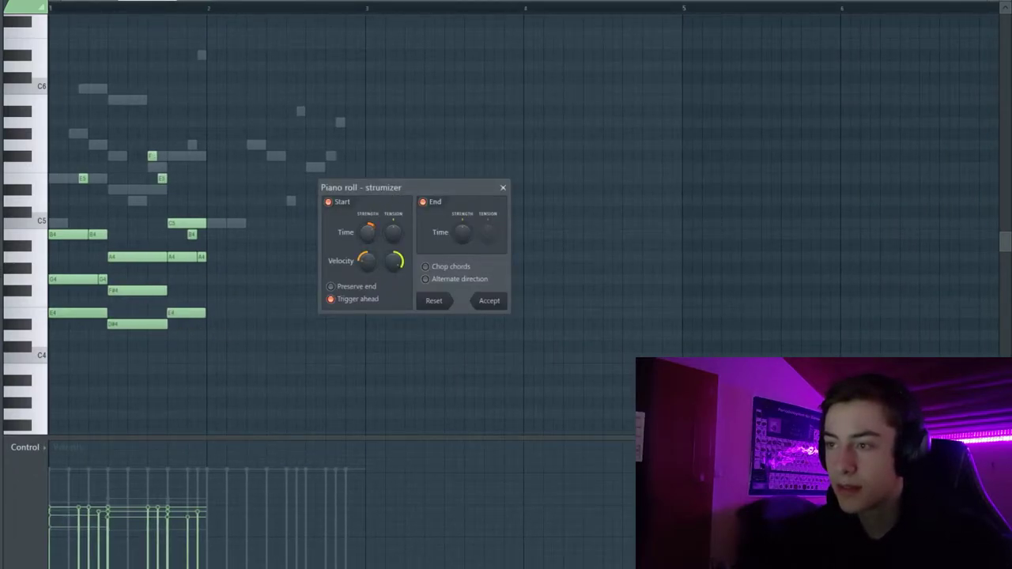
{"action": "left_click", "coordinate": [489, 301]}
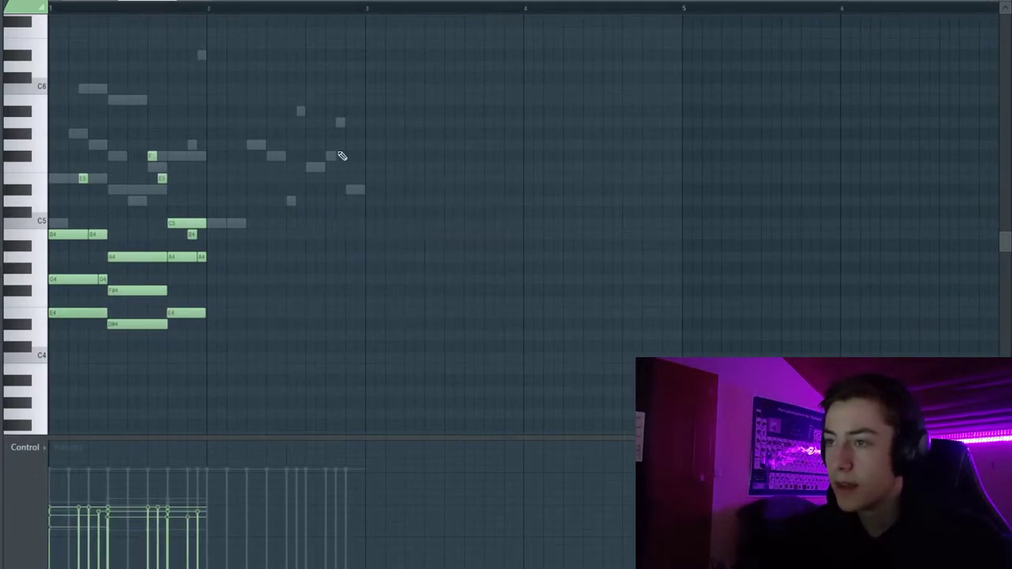
{"action": "scroll", "coordinate": [229, 135], "scroll_direction": "up", "scroll_amount": 5}
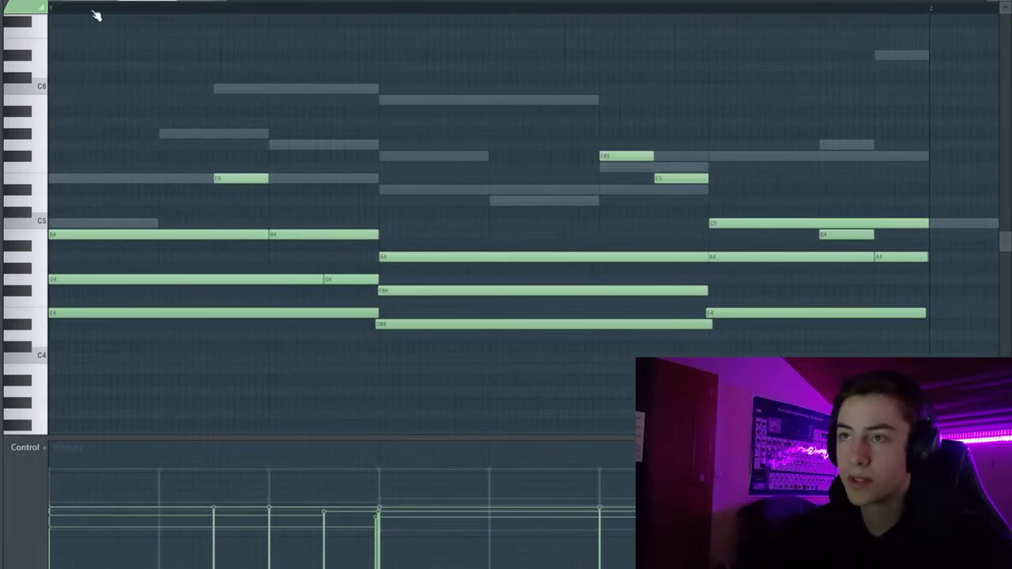
{"action": "scroll", "coordinate": [109, 67], "scroll_direction": "down", "scroll_amount": 1}
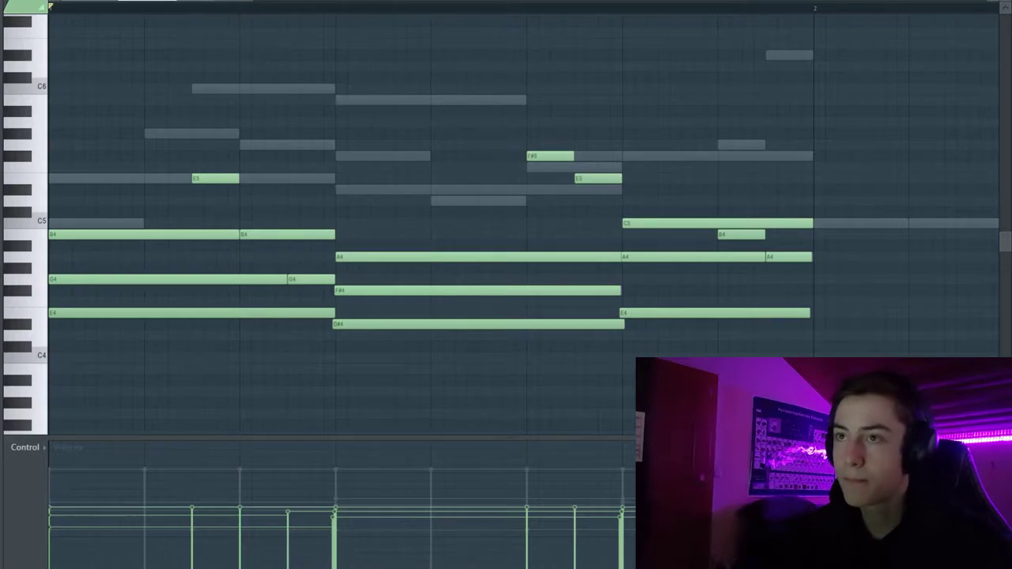
{"action": "key", "text": "space"}
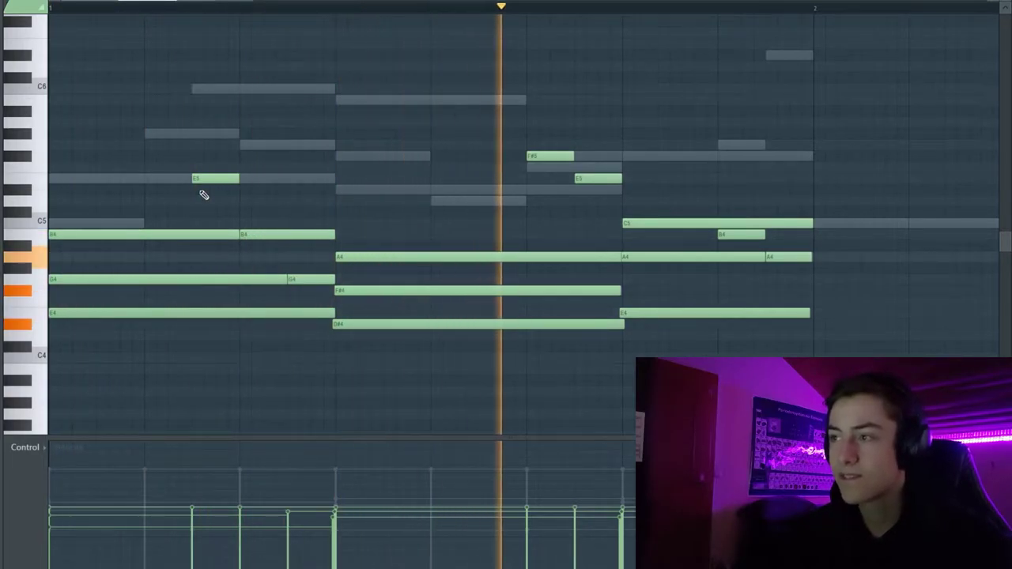
{"action": "key", "text": "space"}
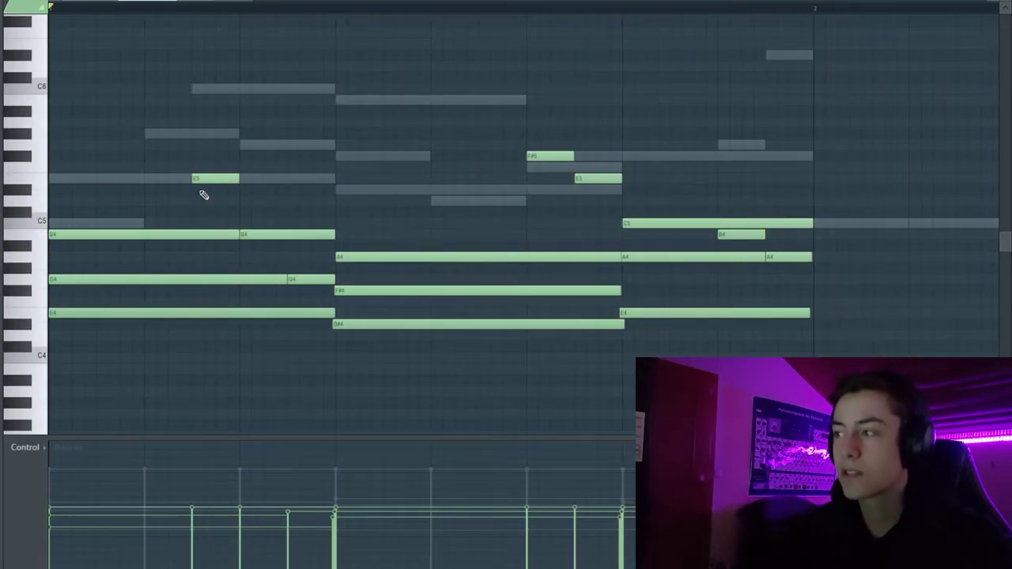
{"action": "scroll", "coordinate": [576, 242], "scroll_direction": "down", "scroll_amount": 1}
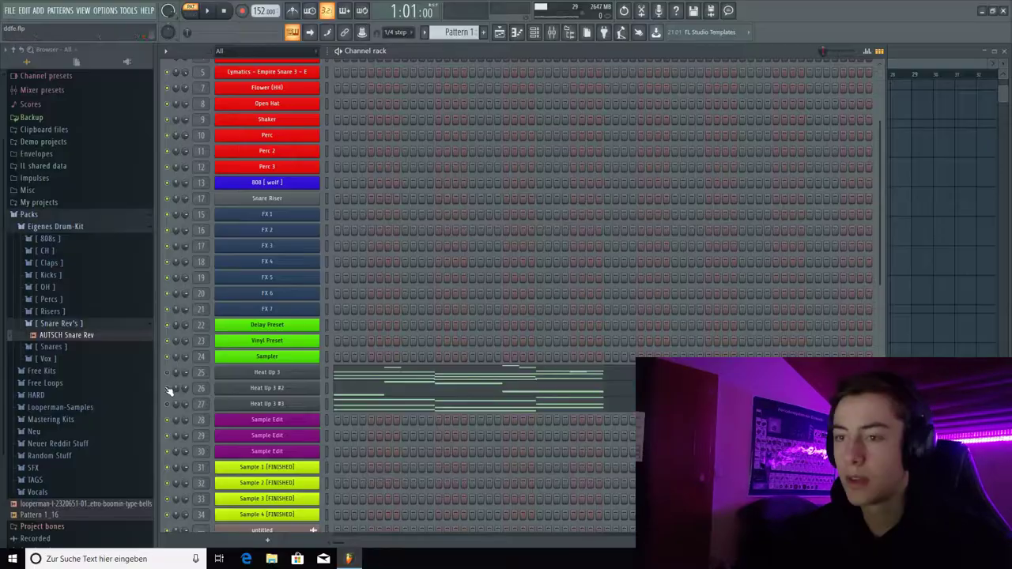
- Open the Heat Up 3 #2 notes in the piano roll, play back the melody and close the piano roll
{"action": "left_click", "coordinate": [380, 390]}
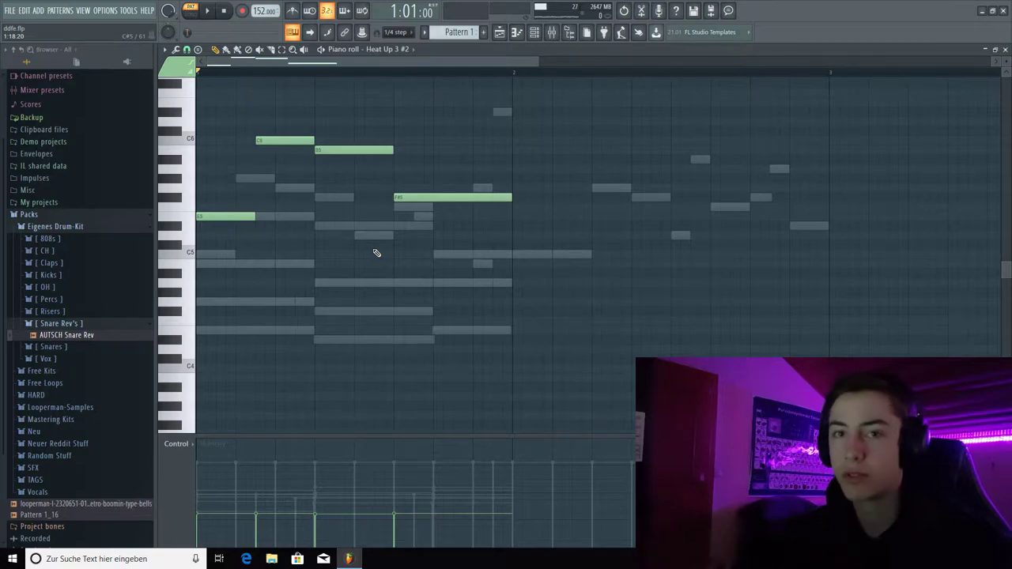
{"action": "key", "text": "space"}
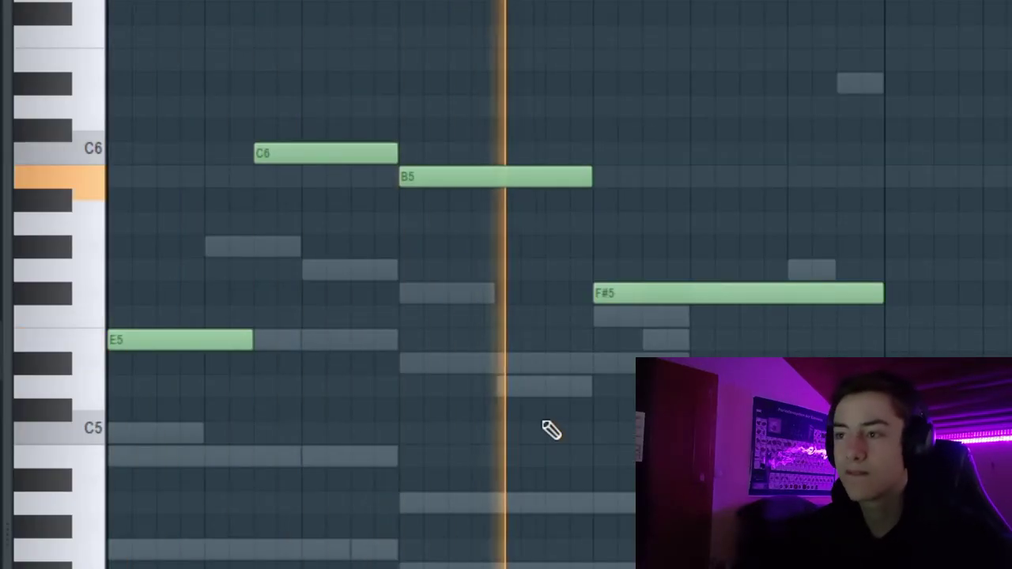
{"action": "key", "text": "space"}
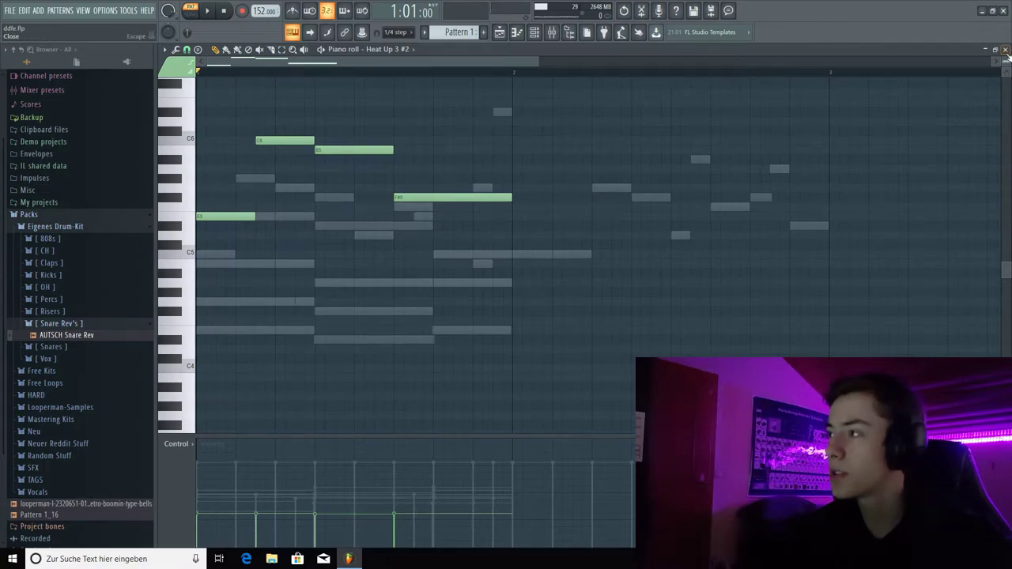
{"action": "left_click", "coordinate": [1004, 50]}
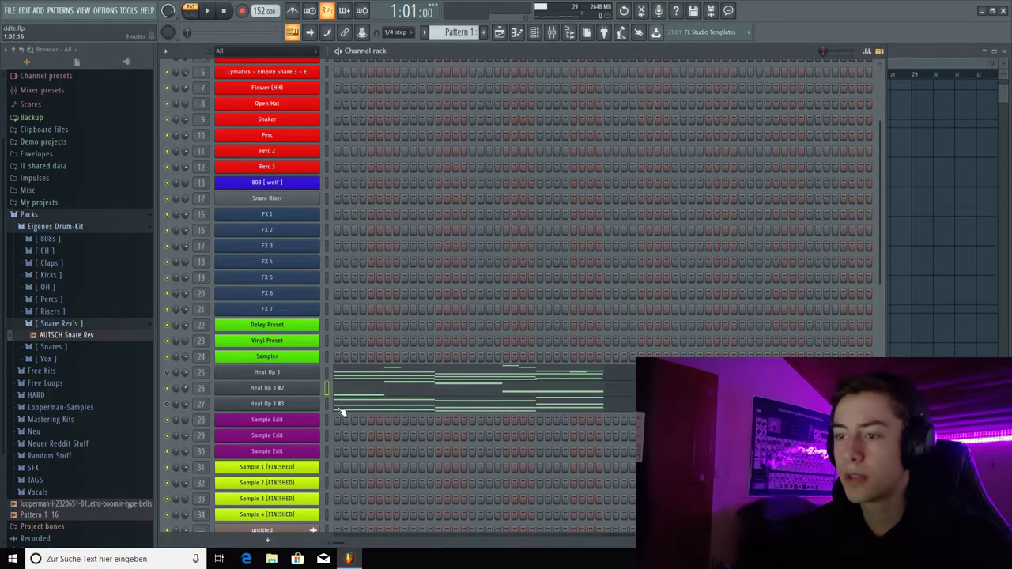
- Open the Heat Up 3 #3 notes, mark the highest note of each chord, clear the selection and play back the chords
{"action": "left_click", "coordinate": [393, 404]}
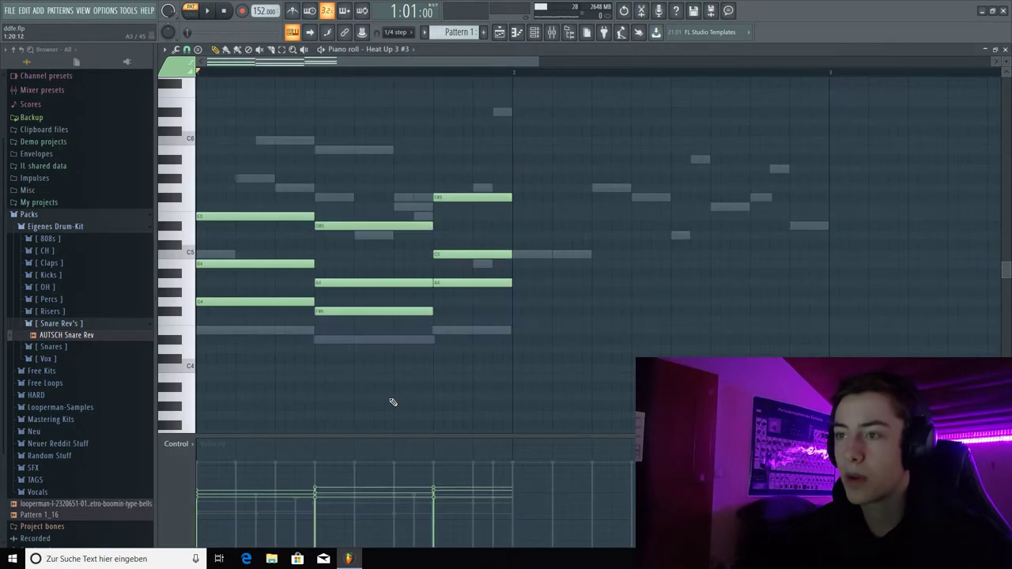
{"action": "left_click_drag", "start_coordinate": [250, 205], "coordinate": [491, 182]}
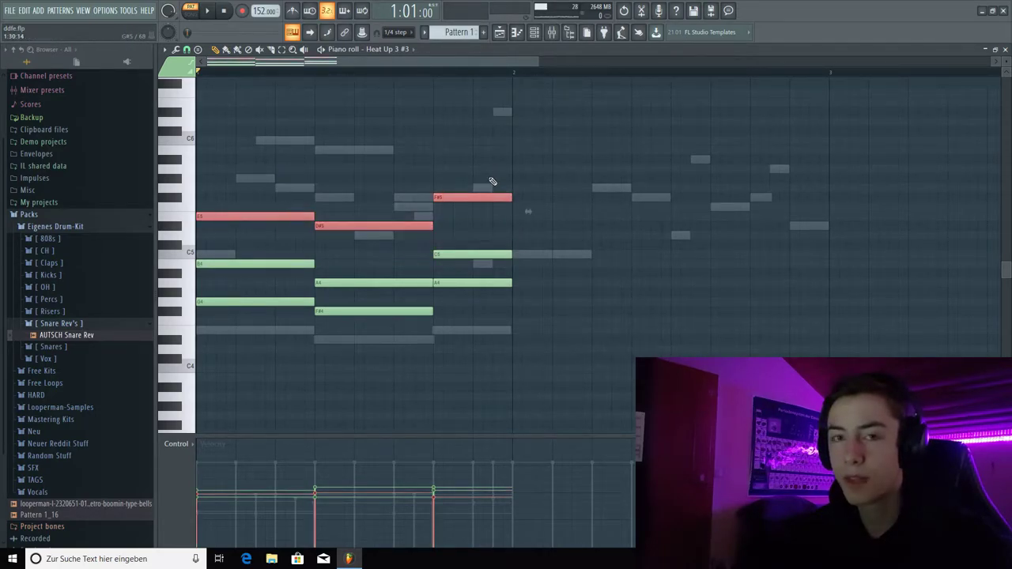
{"action": "right_click", "coordinate": [680, 320]}
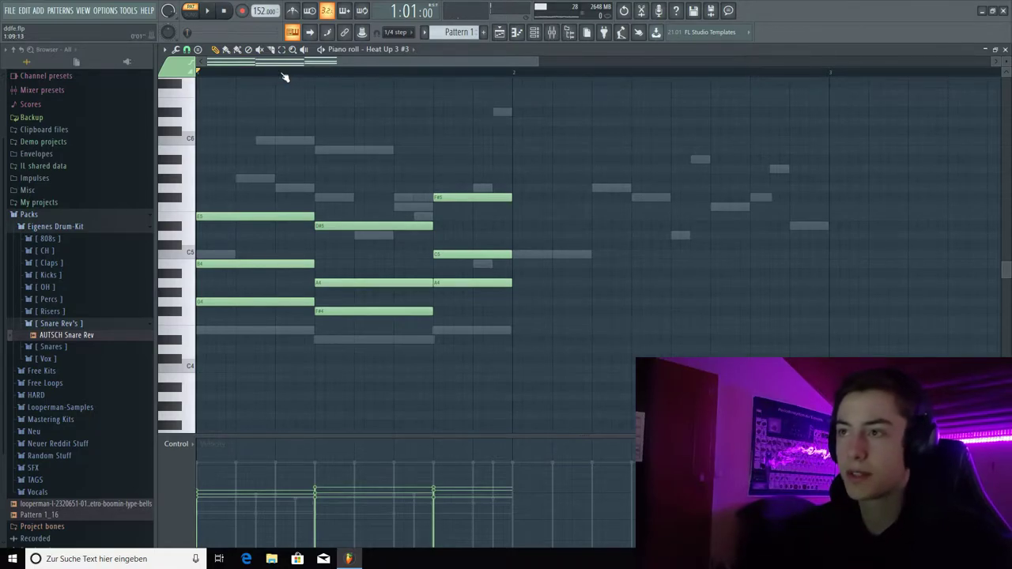
{"action": "key", "text": "space"}
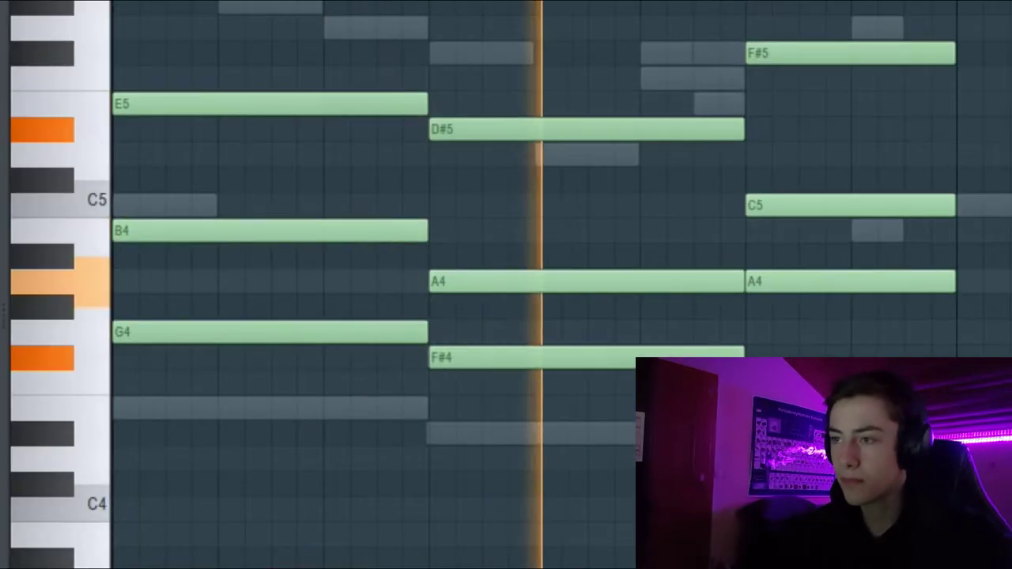
{"action": "key", "text": "space"}
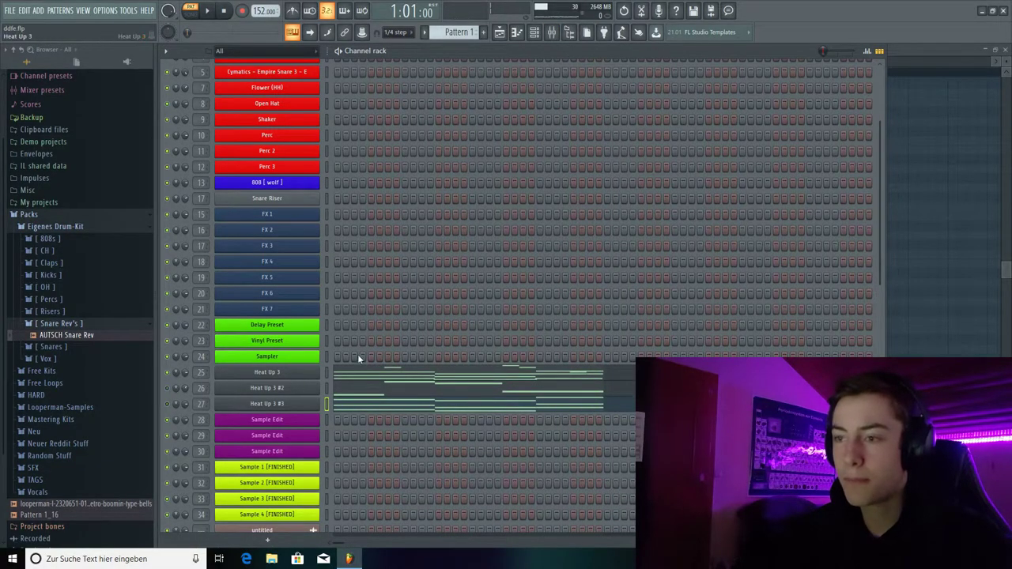
- Inspect the Fruity parametric EQ 2 curve on mixer track 25, and close the EQ and the mixer
{"action": "left_click", "coordinate": [551, 33]}
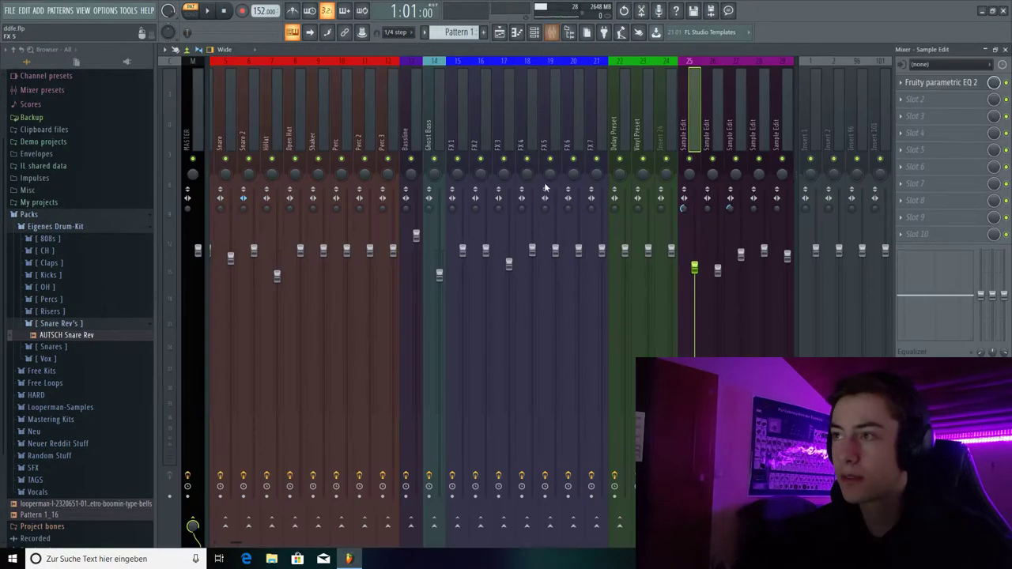
{"action": "left_click", "coordinate": [966, 83]}
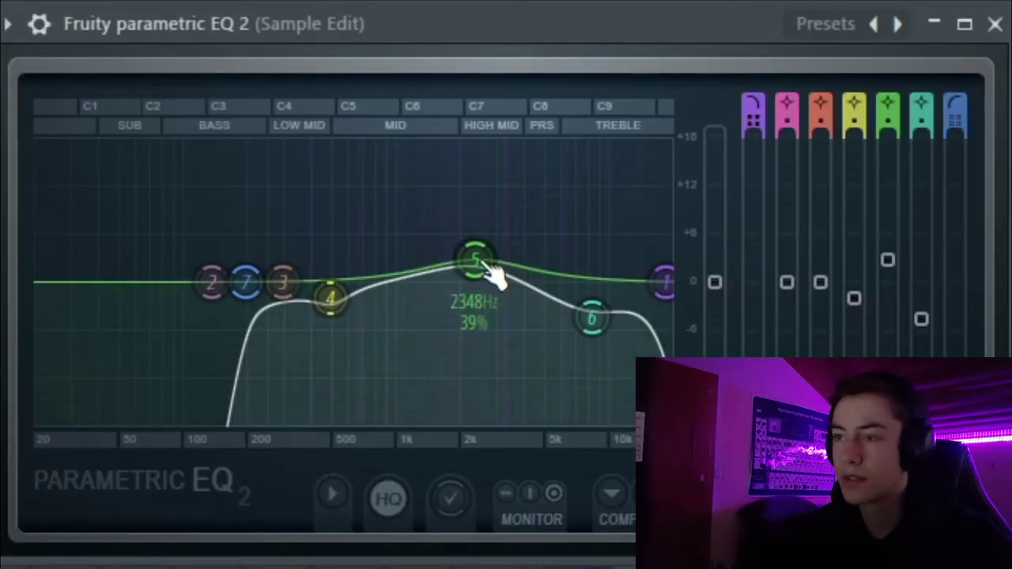
{"action": "left_click", "coordinate": [994, 23]}
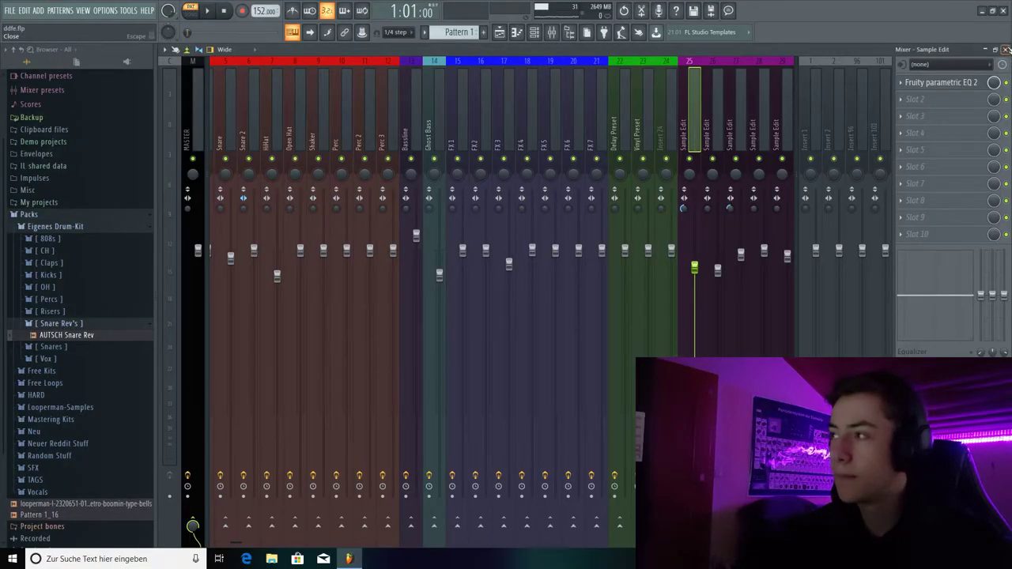
{"action": "left_click", "coordinate": [1005, 49]}
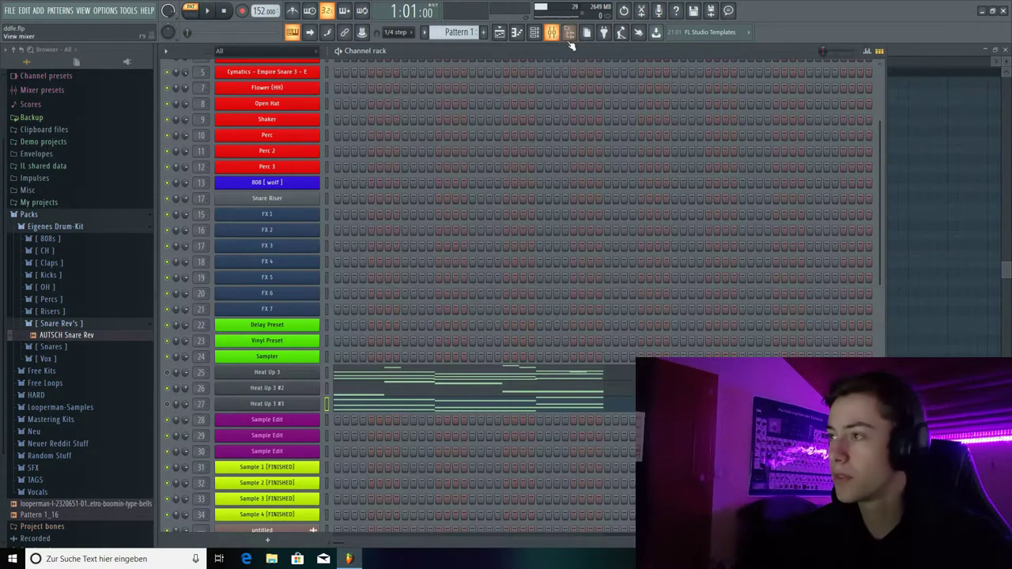
- Inspect the Fruity parametric EQ 2 curve on mixer track 26, and close the EQ and the mixer
{"action": "left_click", "coordinate": [552, 33]}
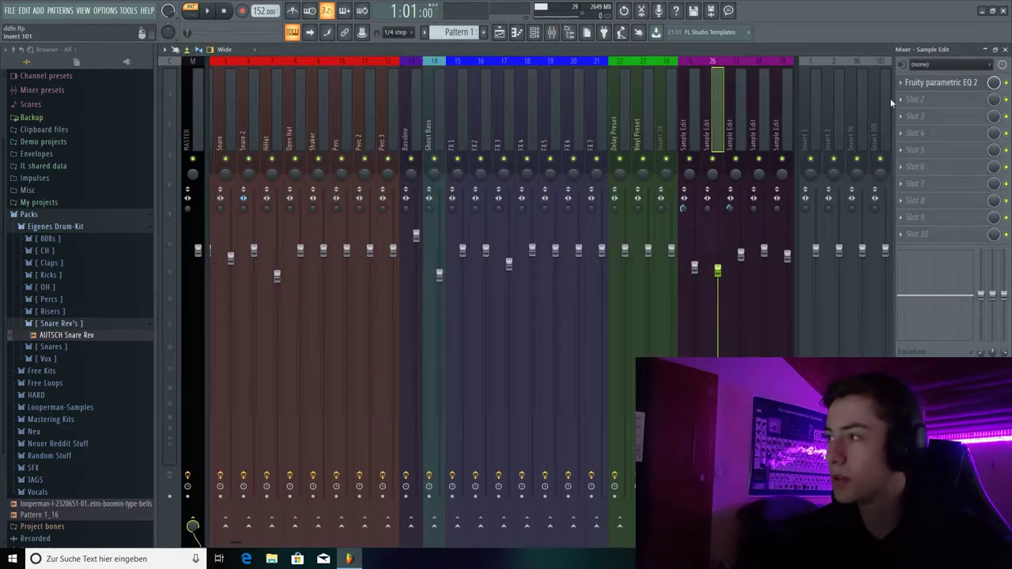
{"action": "left_click", "coordinate": [927, 83]}
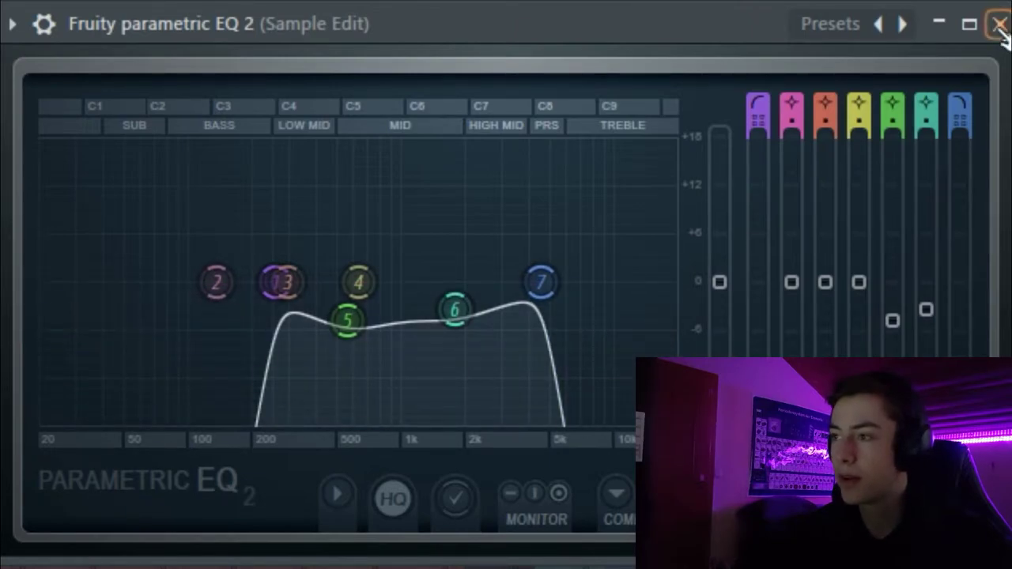
{"action": "left_click", "coordinate": [998, 23]}
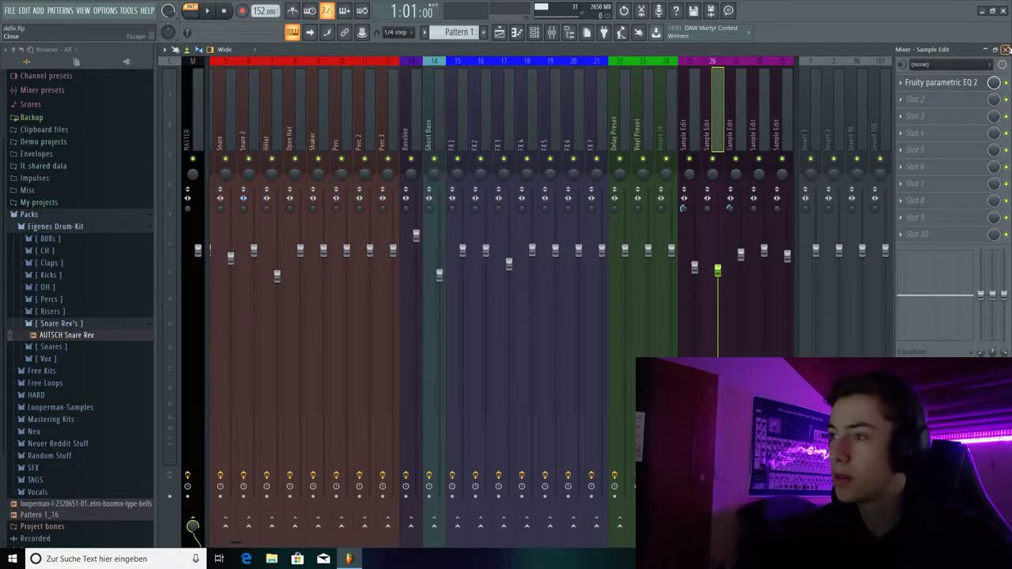
{"action": "left_click", "coordinate": [1005, 49]}
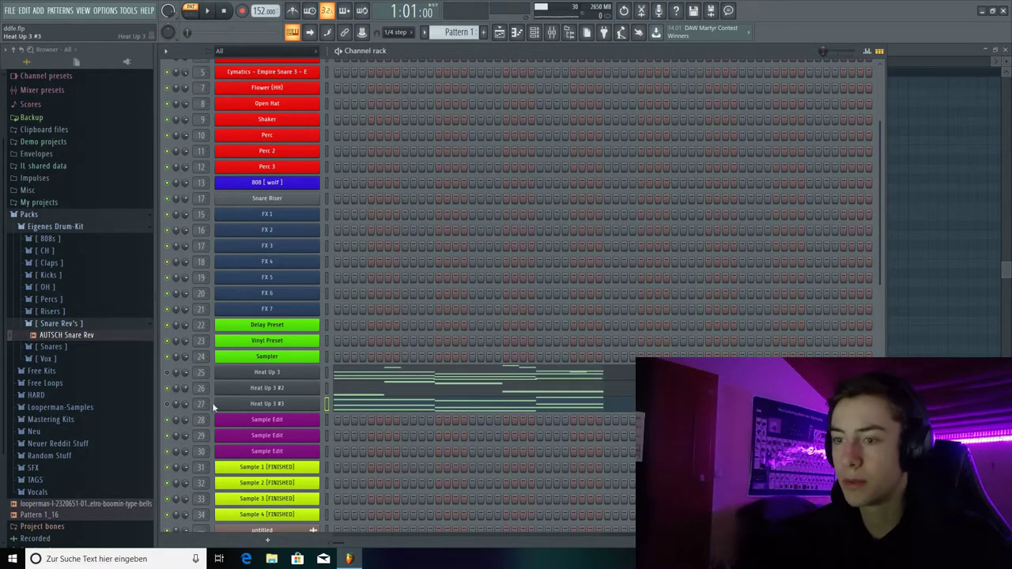
- Select mixer track 27 and inspect its Fruity parametric EQ 2 curve, closing the EQ window when done
{"action": "left_click", "coordinate": [553, 38]}
{"action": "left_click", "coordinate": [742, 117]}
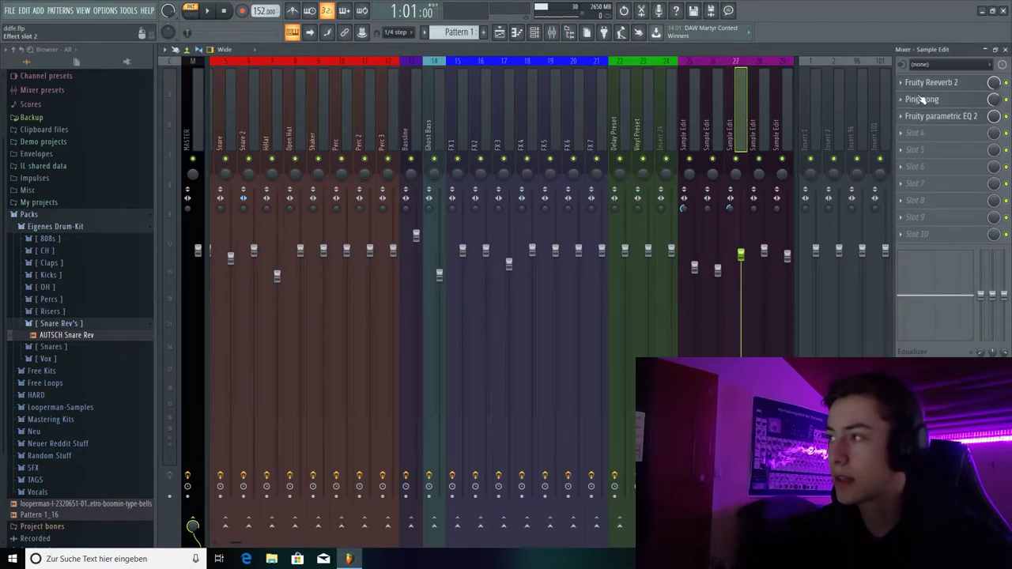
{"action": "left_click", "coordinate": [942, 116]}
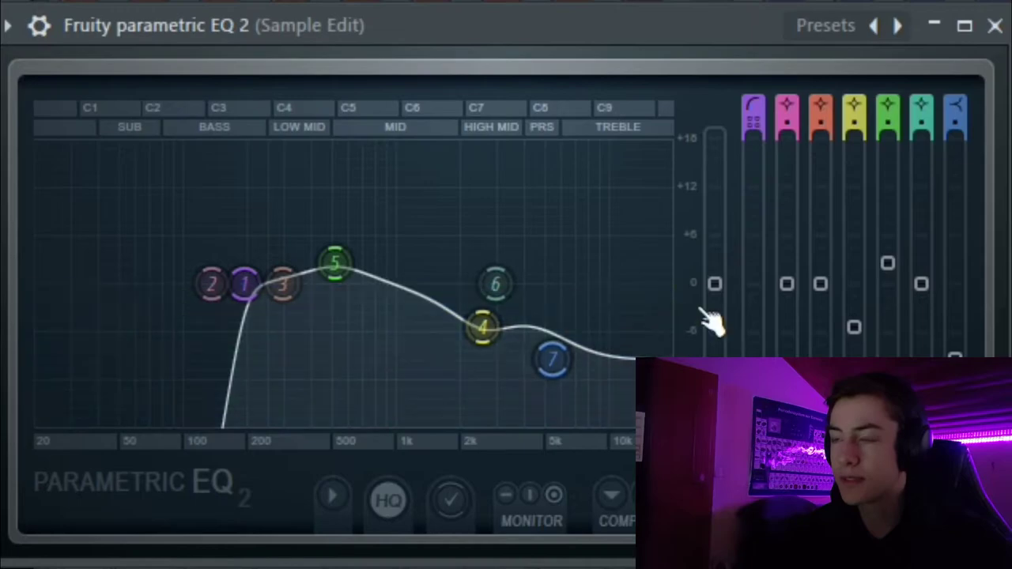
{"action": "left_click", "coordinate": [994, 26]}
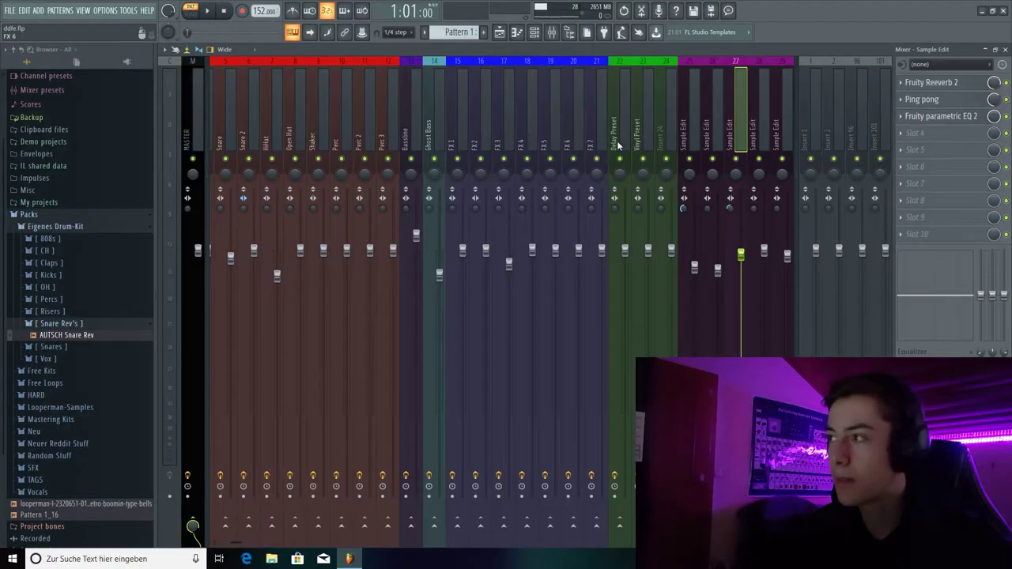
- Open Fruity Reeverb 2 on mixer track 27 and lower its dry level
{"action": "left_click", "coordinate": [940, 86]}
{"action": "left_click_drag", "start_coordinate": [432, 124], "coordinate": [435, 116]}
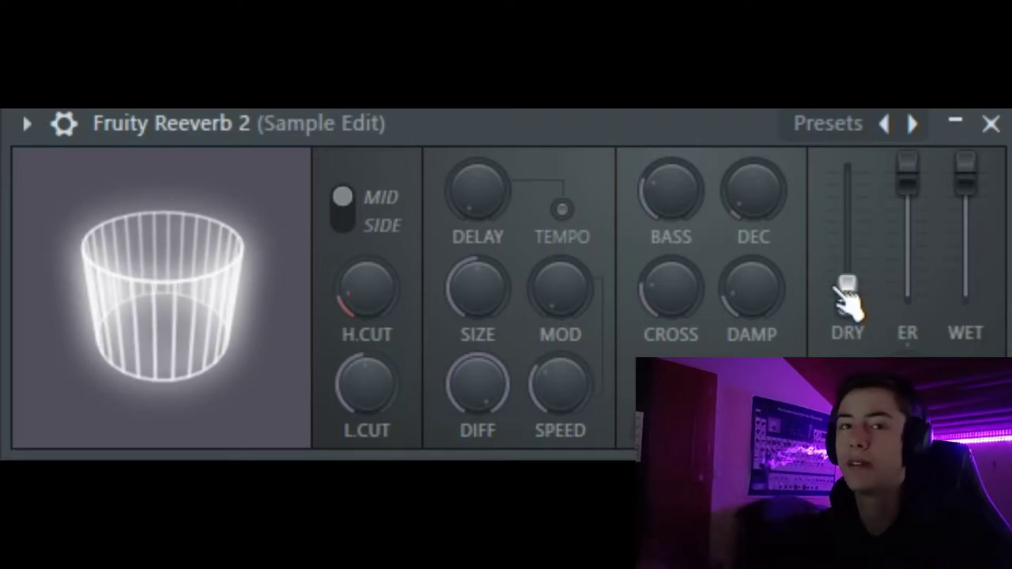
{"action": "left_click_drag", "start_coordinate": [843, 289], "coordinate": [844, 297]}
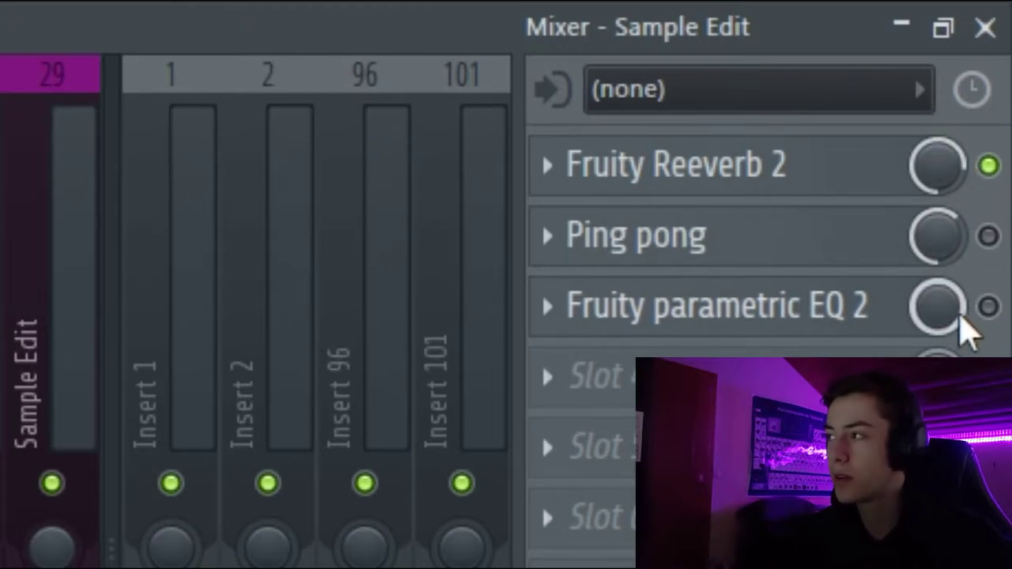
- Enable the Ping pong delay and Fruity parametric EQ 2 on the Sample Edit mixer track, check the delay settings, and play the Heat Up 3 layers
{"action": "left_click", "coordinate": [988, 236]}
{"action": "left_click", "coordinate": [741, 253]}
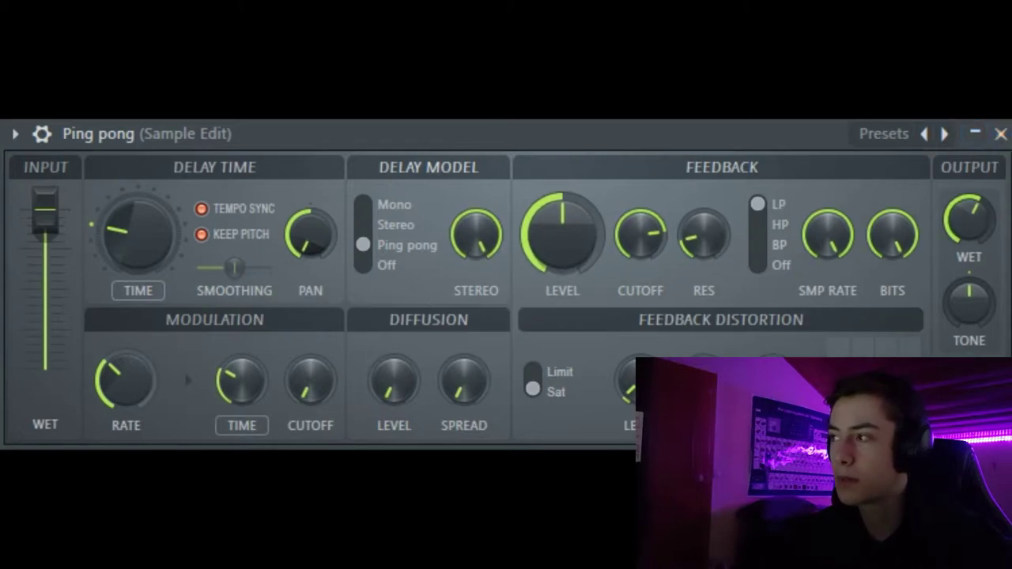
{"action": "left_click", "coordinate": [1000, 134]}
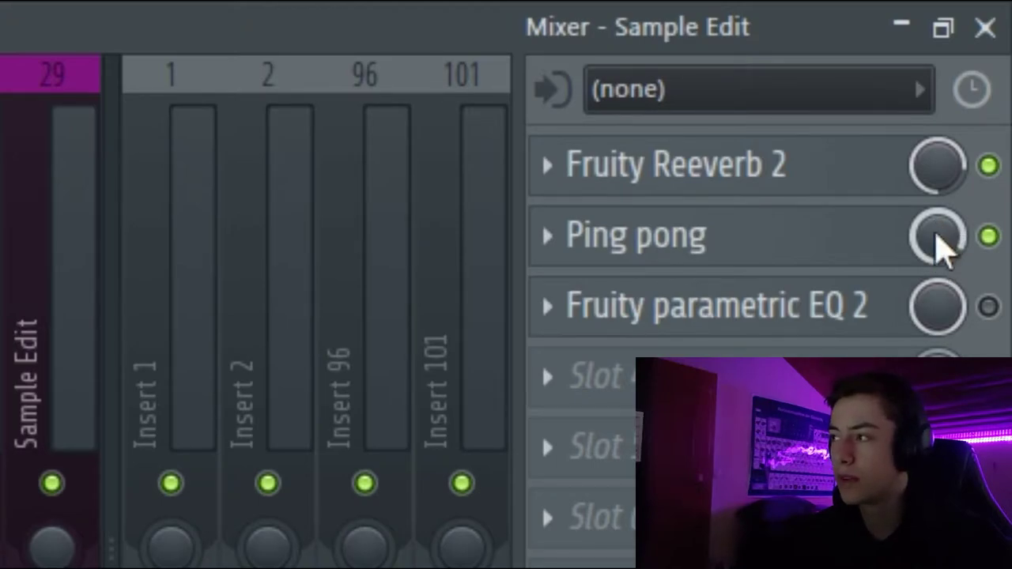
{"action": "left_click", "coordinate": [988, 308]}
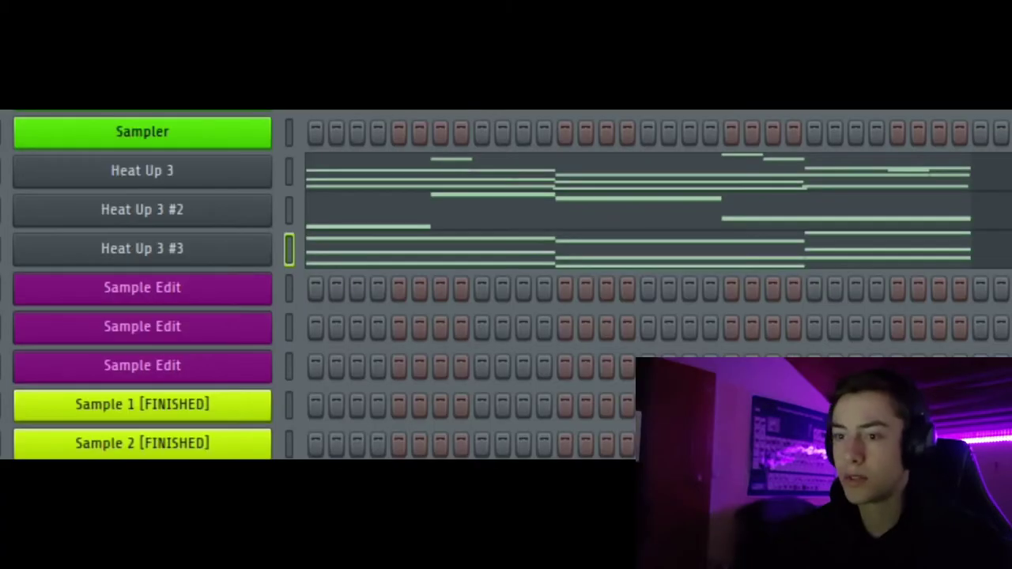
{"action": "key", "text": "space"}
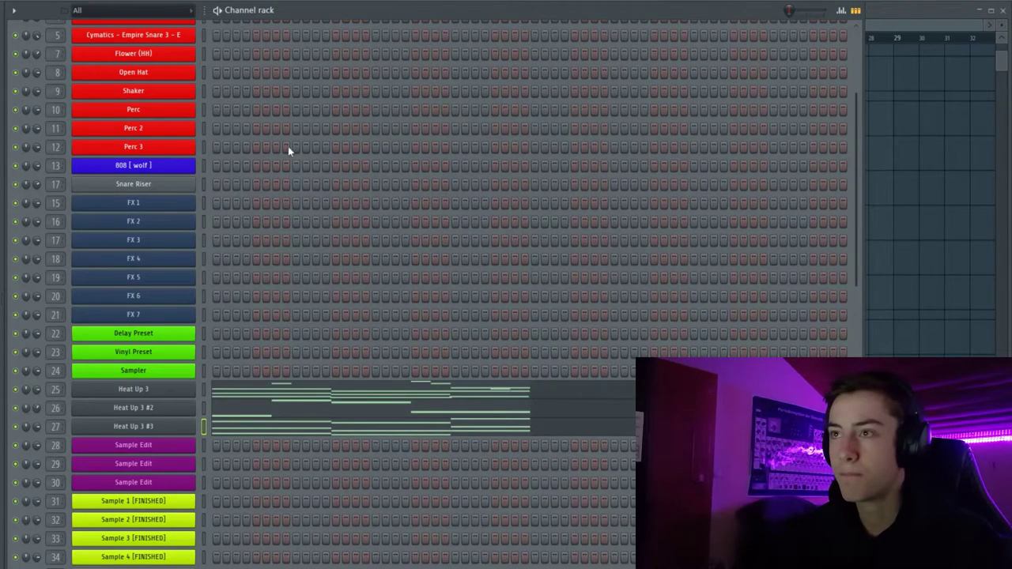
- Find the sliced channel 2 #2 in the channel rack, view its notes in the piano roll, and return to the channel rack
{"action": "scroll", "coordinate": [261, 170], "scroll_direction": "down", "scroll_amount": 5}
{"action": "scroll", "coordinate": [300, 214], "scroll_direction": "up", "scroll_amount": 2}
{"action": "scroll", "coordinate": [302, 238], "scroll_direction": "down", "scroll_amount": 2}
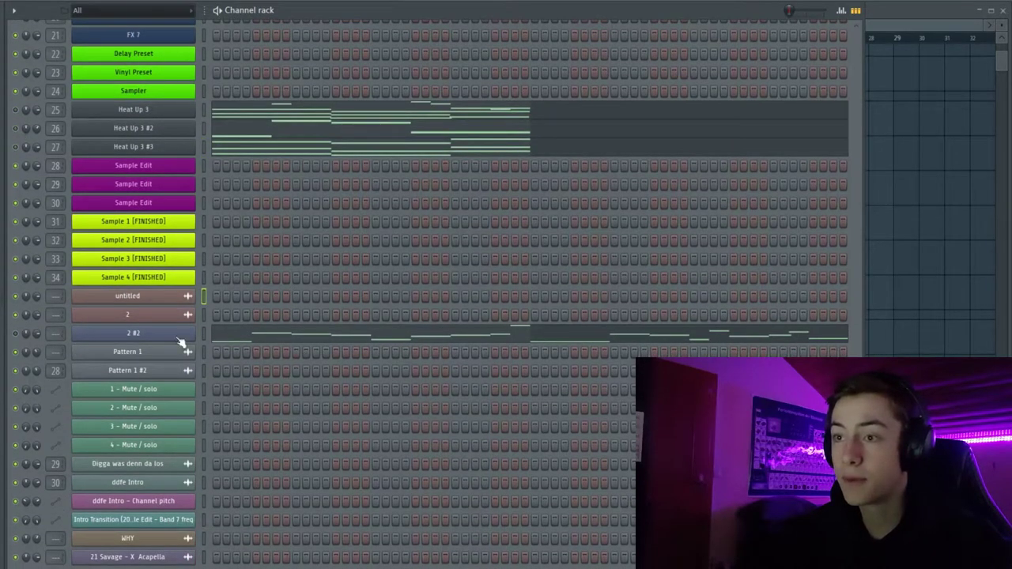
{"action": "left_click", "coordinate": [301, 332]}
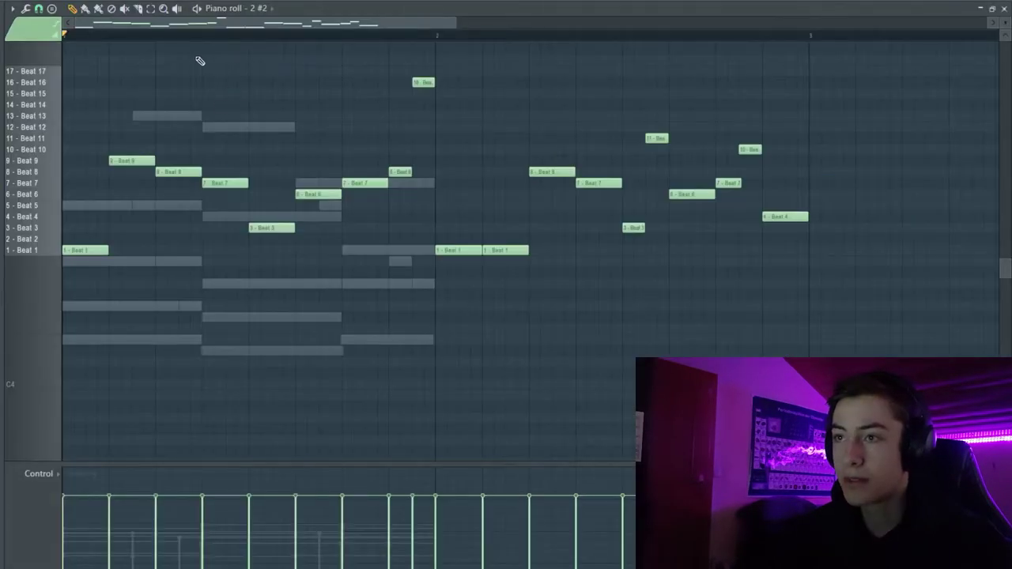
{"action": "scroll", "coordinate": [395, 203], "scroll_direction": "down", "scroll_amount": 4}
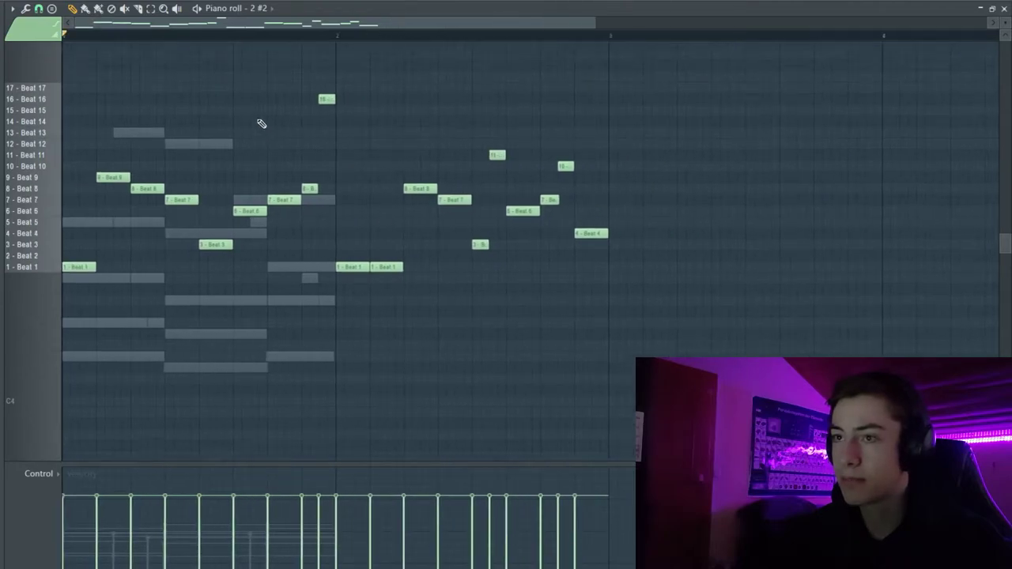
{"action": "key", "text": "F6"}
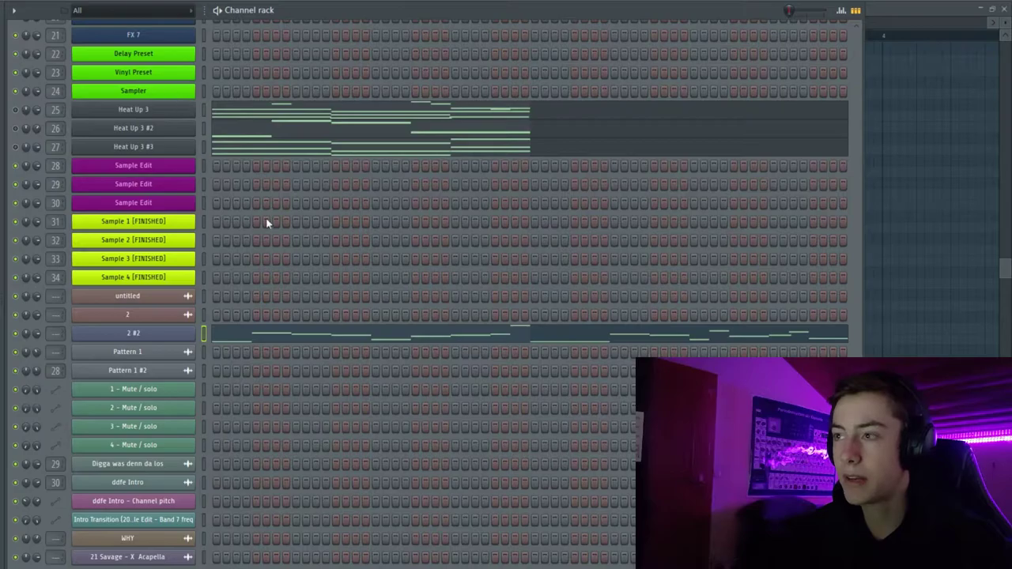
- Open the Fruity Slicer of channel 2 #2, audition several slices across the waveform, and close the slicer
{"action": "left_click", "coordinate": [932, 190]}
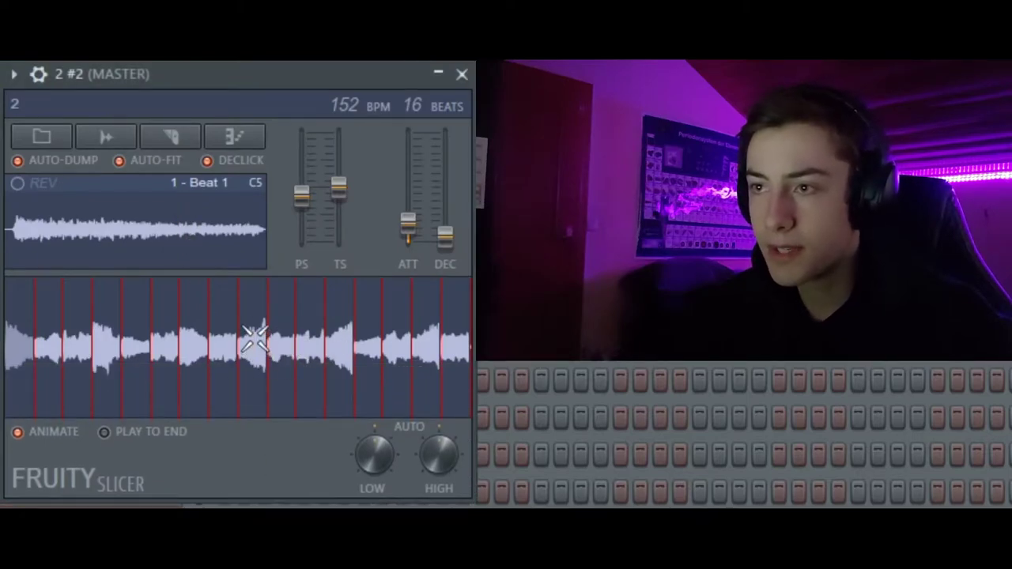
{"action": "left_click", "coordinate": [261, 344]}
{"action": "left_click", "coordinate": [274, 344]}
{"action": "left_click", "coordinate": [375, 344]}
{"action": "left_click", "coordinate": [452, 344]}
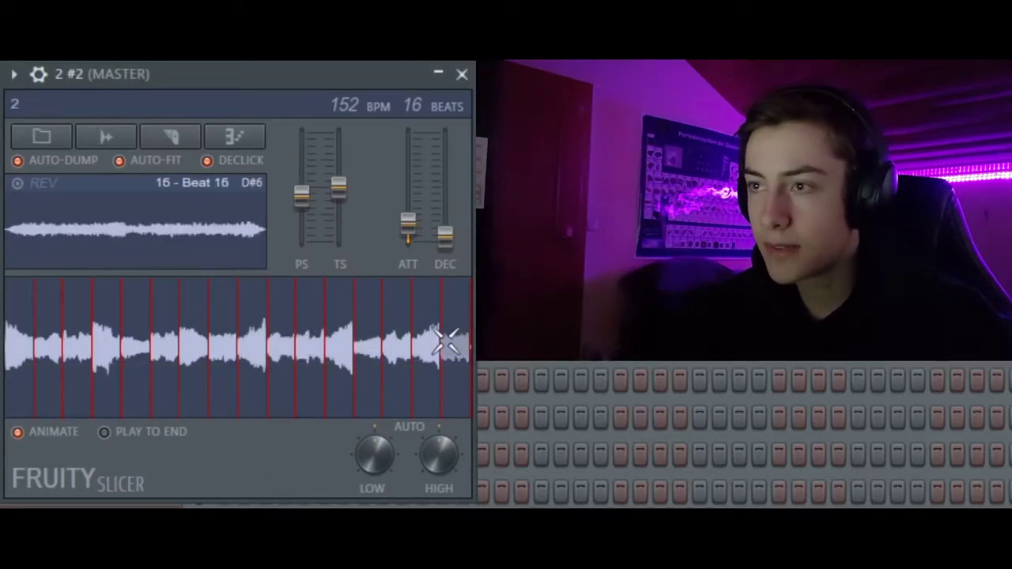
{"action": "left_click", "coordinate": [368, 343]}
{"action": "left_click", "coordinate": [261, 343]}
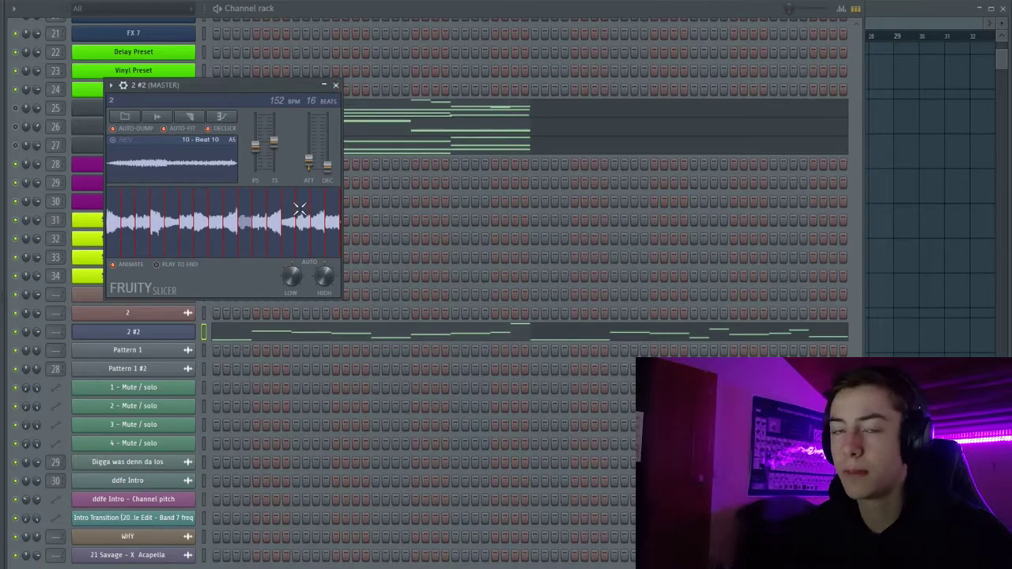
{"action": "left_click", "coordinate": [336, 85]}
- Reopen the piano roll of channel 2 #2 and examine how the slice notes are rearranged across both bars
{"action": "left_click", "coordinate": [319, 328]}
{"action": "scroll", "coordinate": [341, 274], "scroll_direction": "down", "scroll_amount": 5}
{"action": "scroll", "coordinate": [342, 267], "scroll_direction": "up", "scroll_amount": 4}
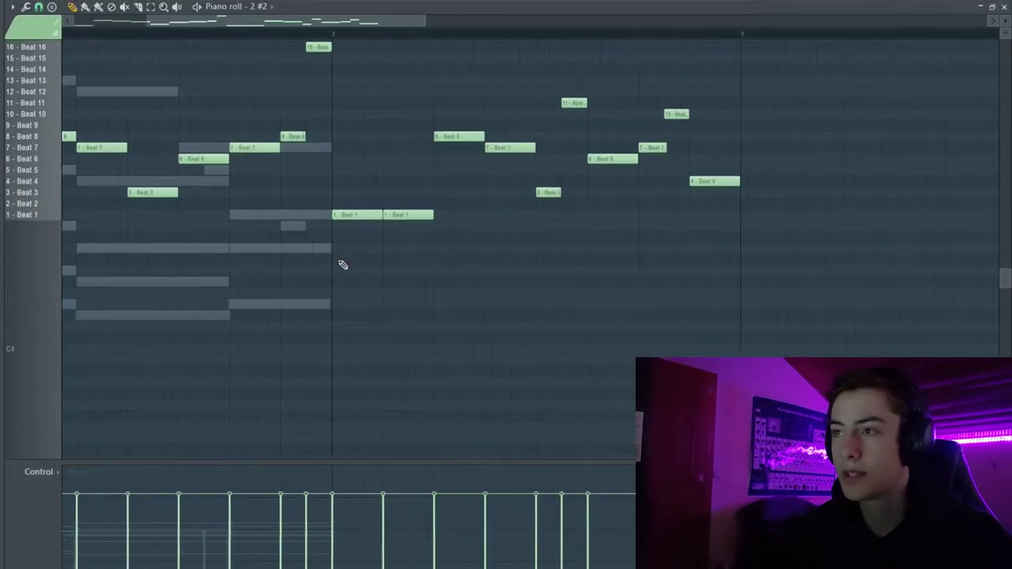
{"action": "scroll", "coordinate": [314, 264], "scroll_direction": "up", "scroll_amount": 5}
{"action": "scroll", "coordinate": [264, 289], "scroll_direction": "down", "scroll_amount": 3}
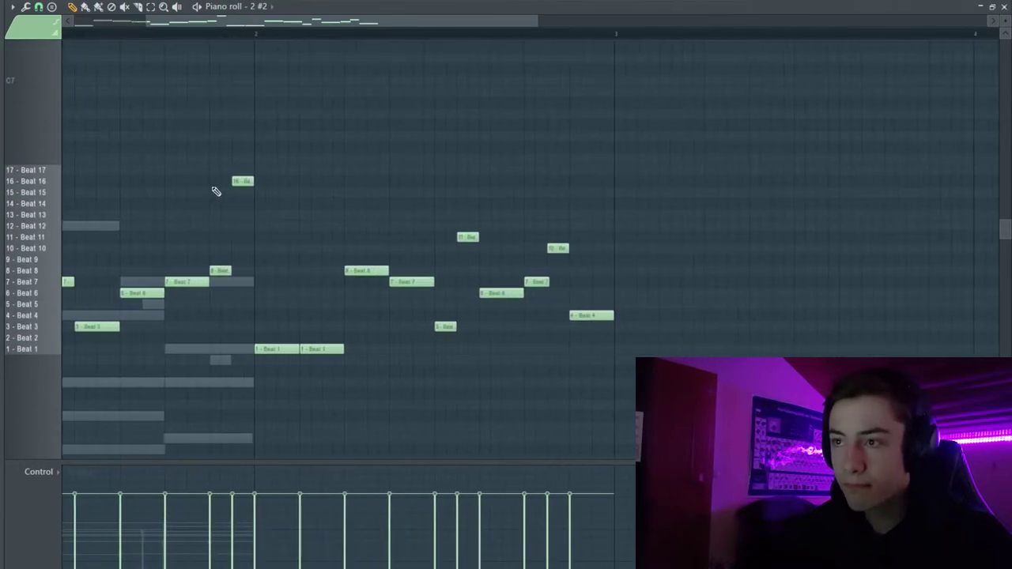
{"action": "scroll", "coordinate": [136, 226], "scroll_direction": "left", "scroll_amount": 3}
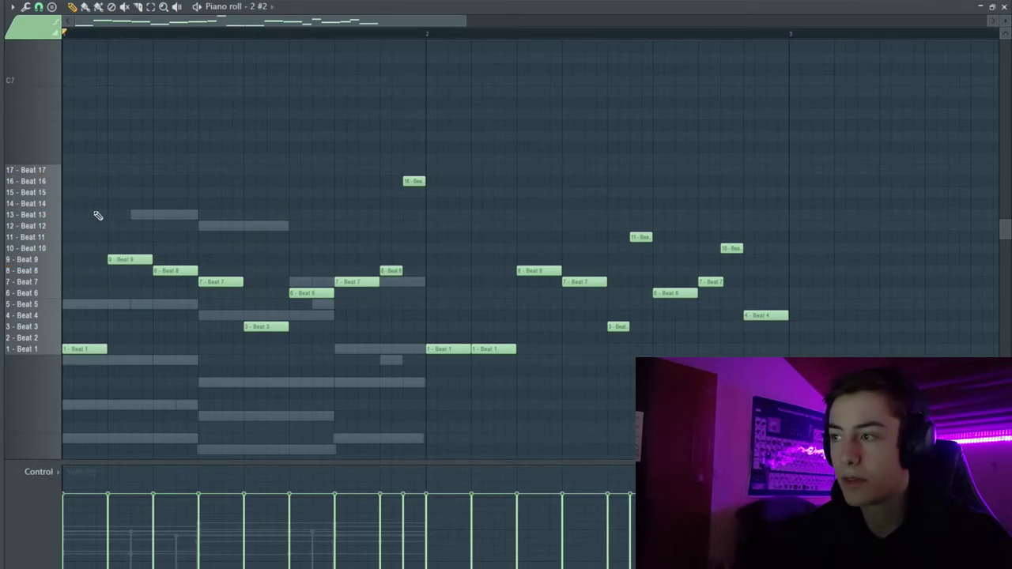
{"action": "left_click_drag", "start_coordinate": [388, 145], "coordinate": [786, 253]}
{"action": "left_click", "coordinate": [521, 183]}
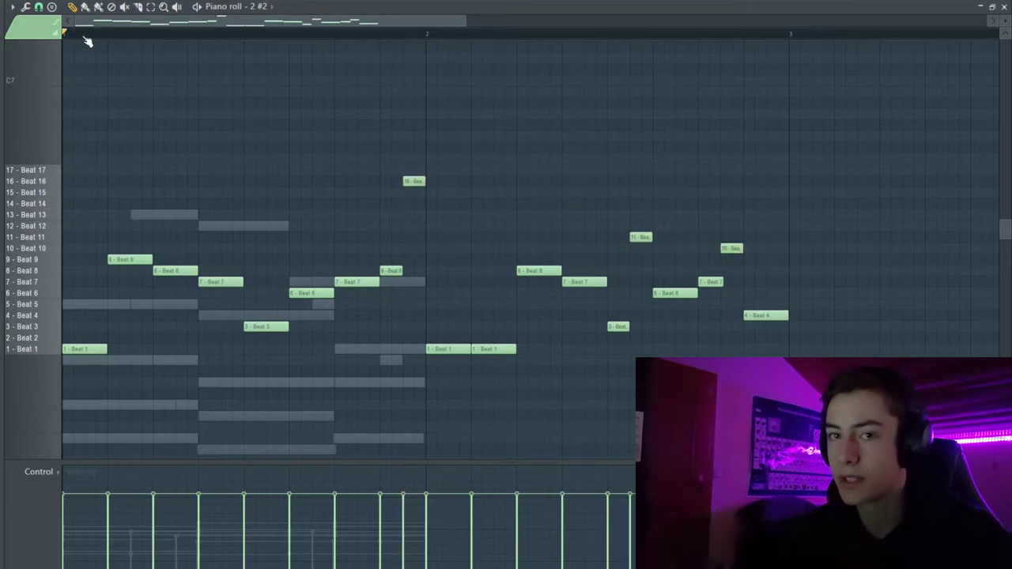
- Select all the slice notes of channel 2 #2, play the two-bar pattern, and stop playback with the notes deselected
{"action": "scroll", "coordinate": [248, 339], "scroll_direction": "up", "scroll_amount": 1}
{"action": "key", "text": "ctrl+a"}
{"action": "key", "text": "space"}
{"action": "scroll", "coordinate": [251, 339], "scroll_direction": "down", "scroll_amount": 3}
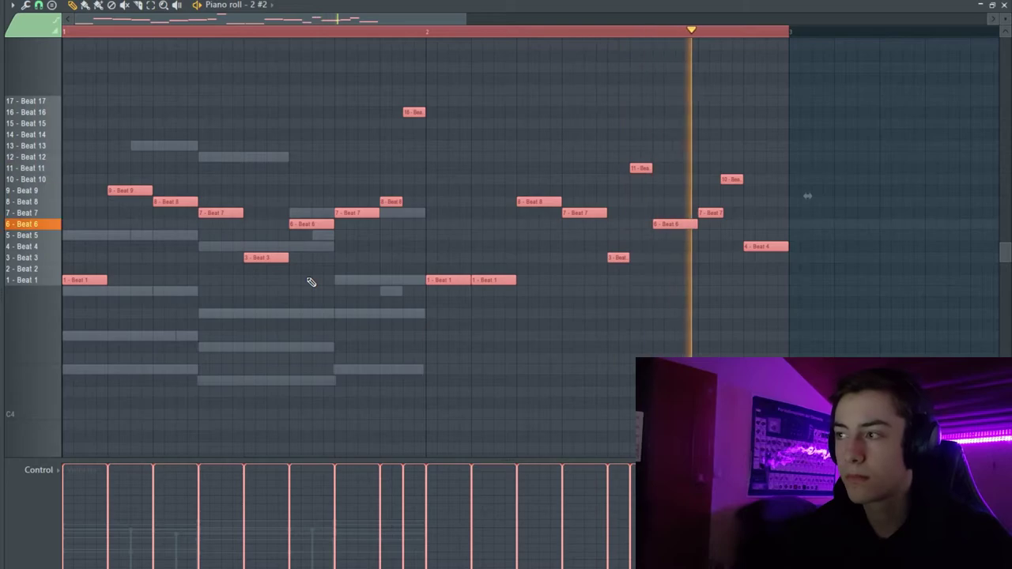
{"action": "left_click", "coordinate": [246, 116]}
{"action": "key", "text": "space"}
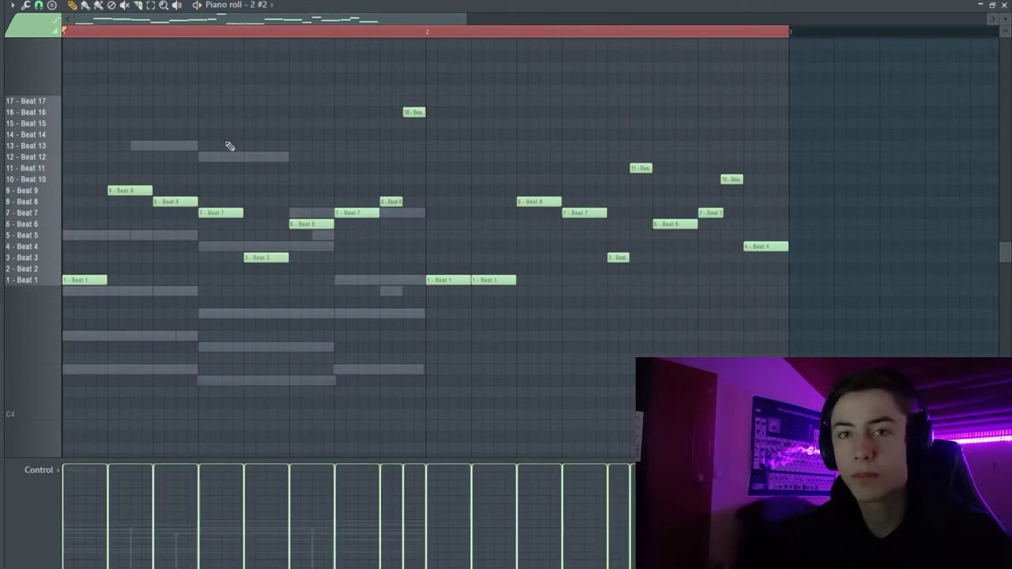